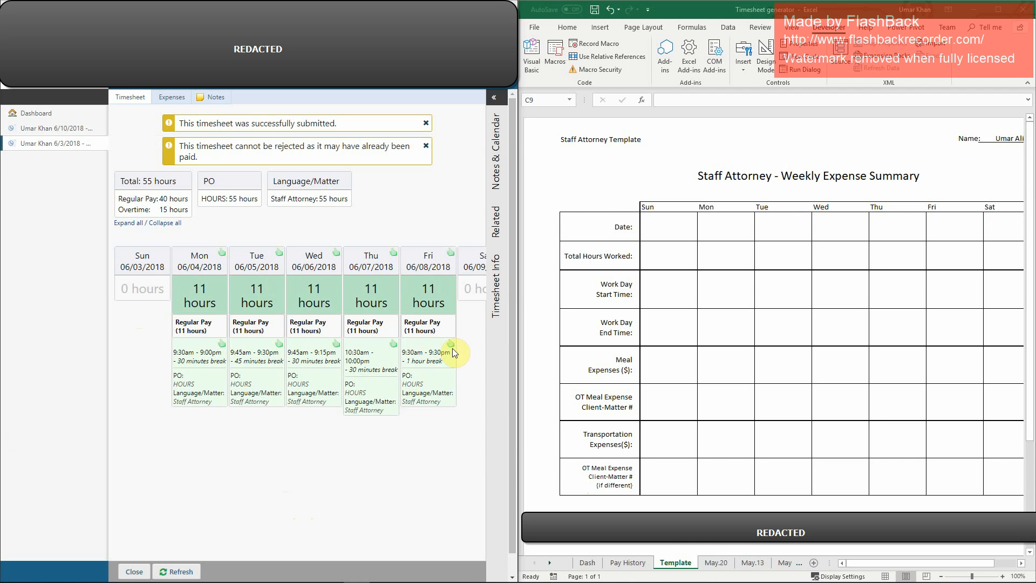
Step: Review the hours and the daily meal expenses recorded in the submitted timesheet for the week of 6/3/2018
click(171, 97)
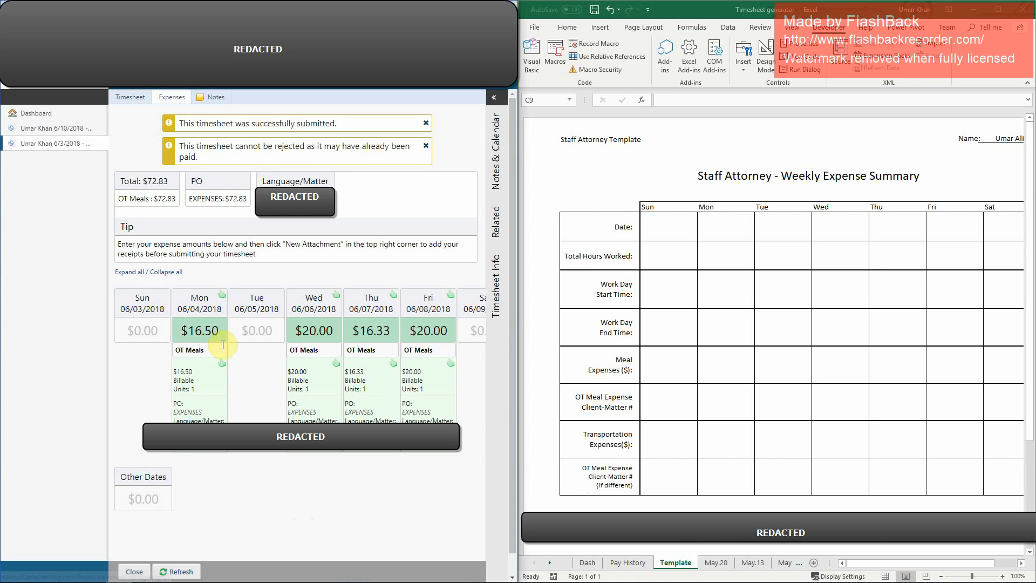
click(132, 97)
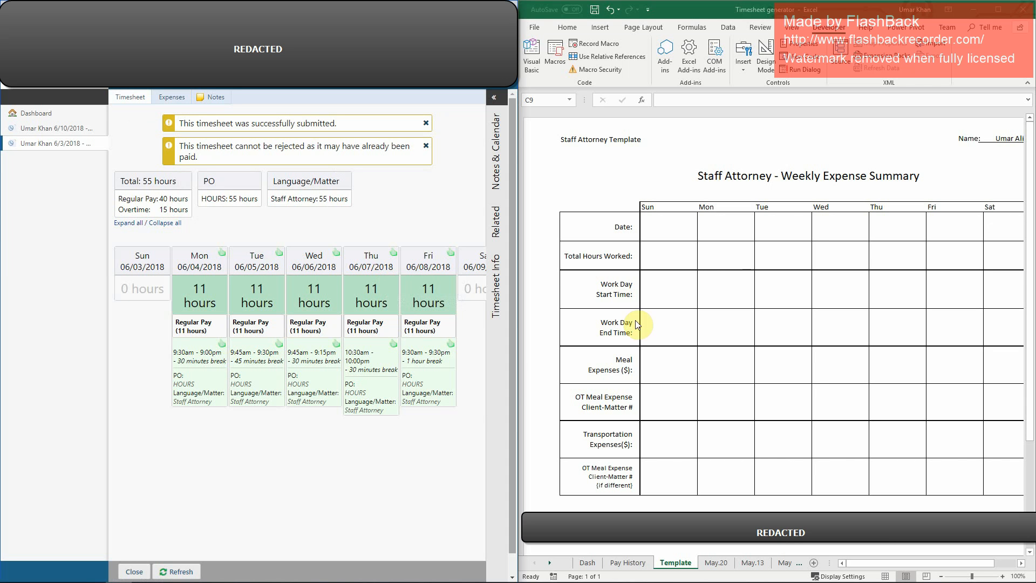
click(817, 191)
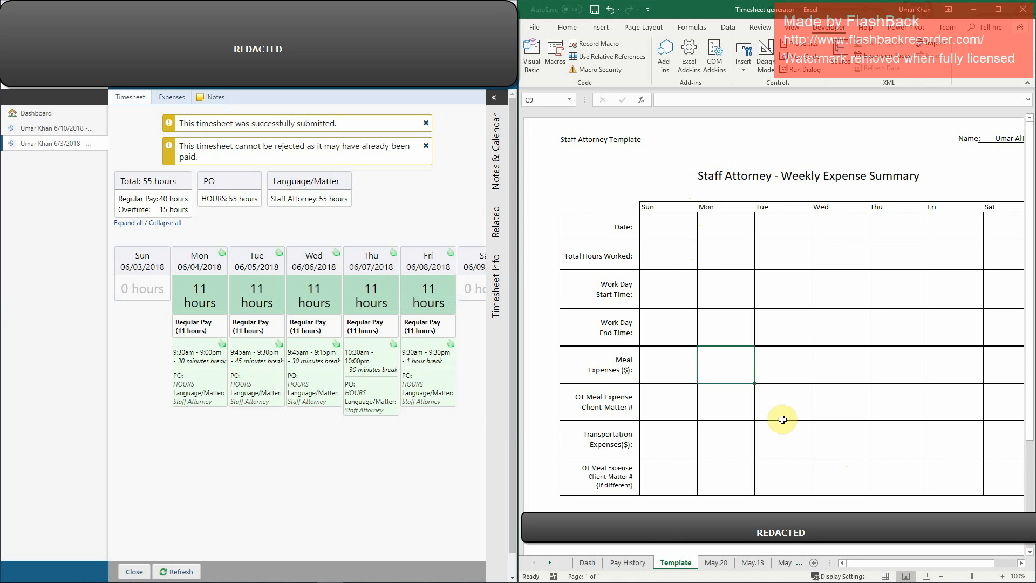
mouse_move(863, 564)
mouse_down()
mouse_move(891, 573)
mouse_move(862, 575)
mouse_up()
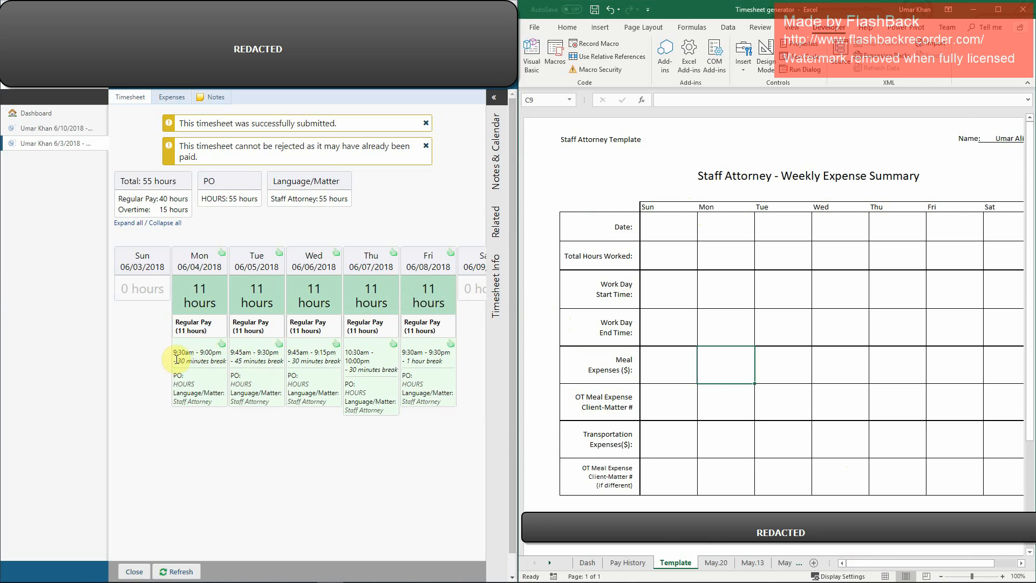
click(172, 97)
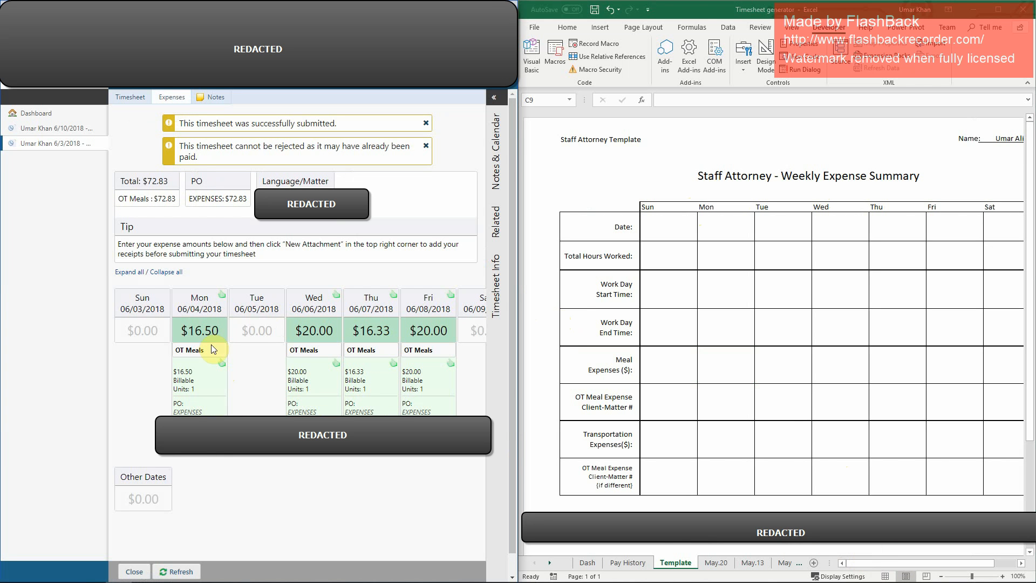
click(125, 100)
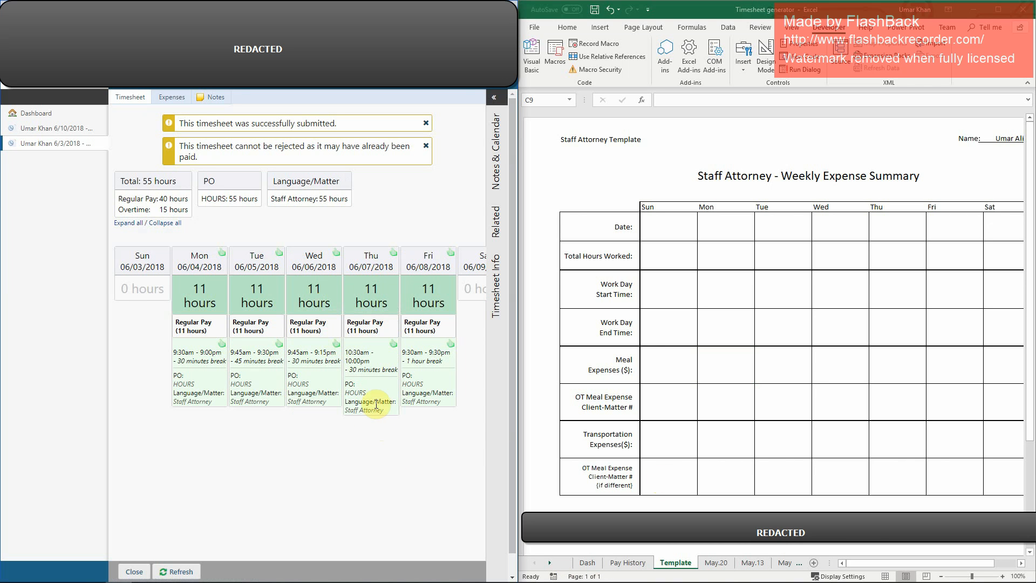
Step: Generate and download a Word document of the timesheet using the Timesheet template, and open the downloaded file
click(495, 100)
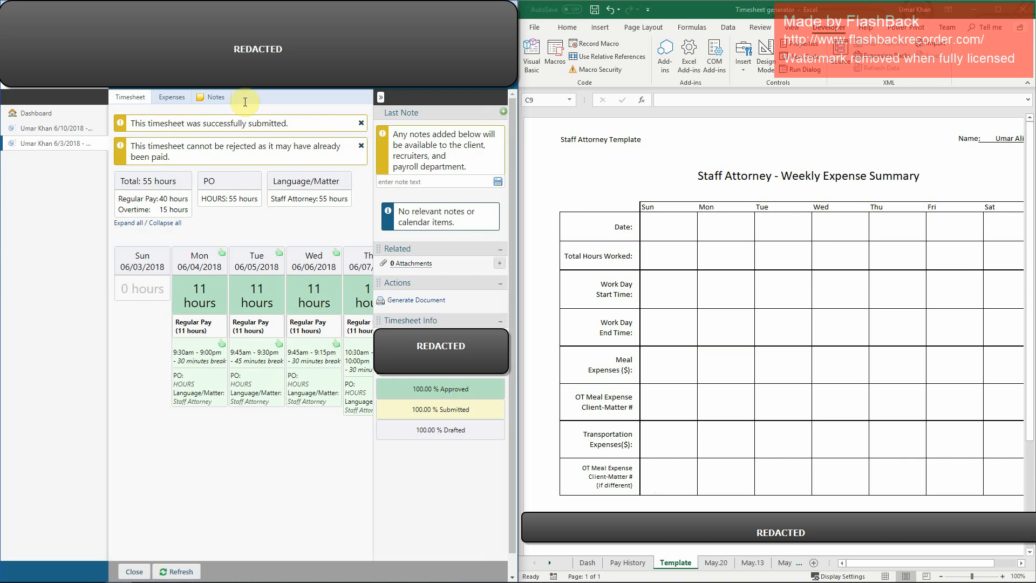
click(410, 305)
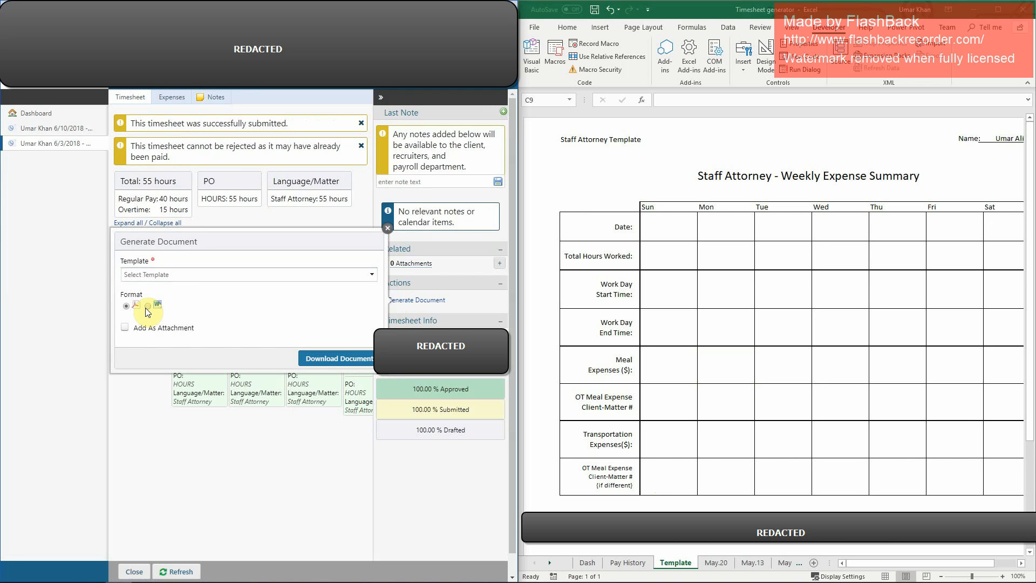
click(166, 276)
click(152, 301)
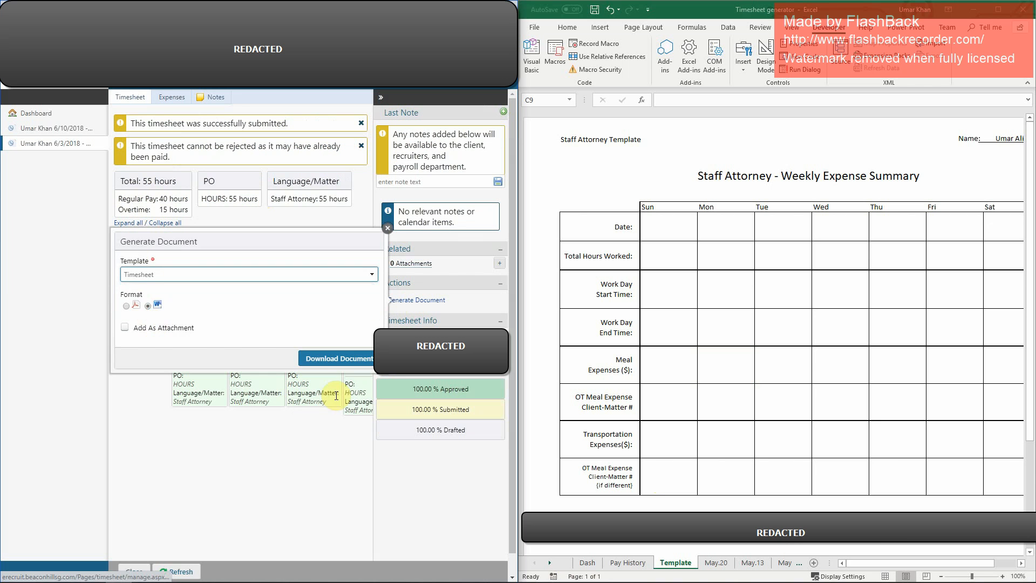
click(344, 358)
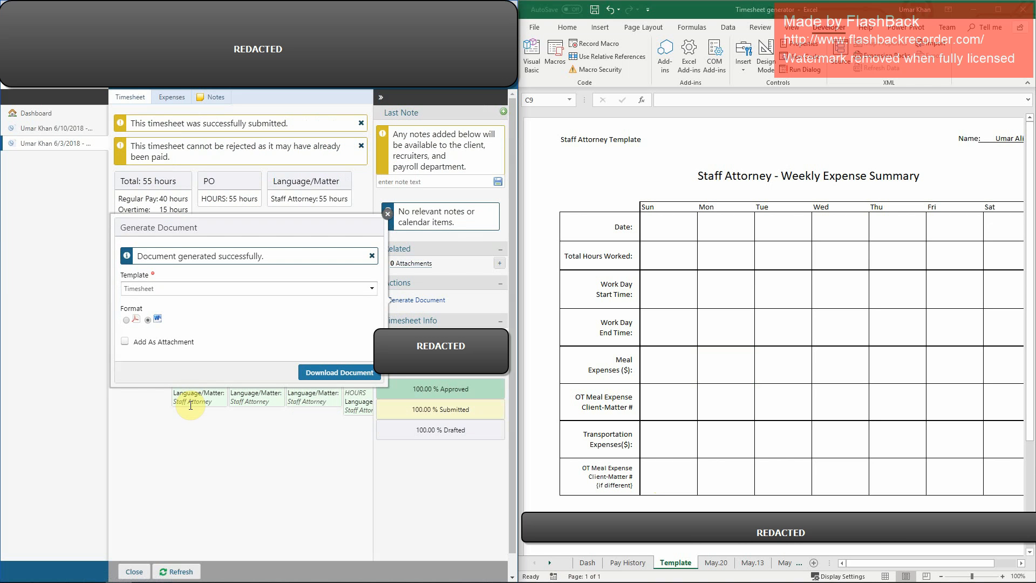
click(60, 572)
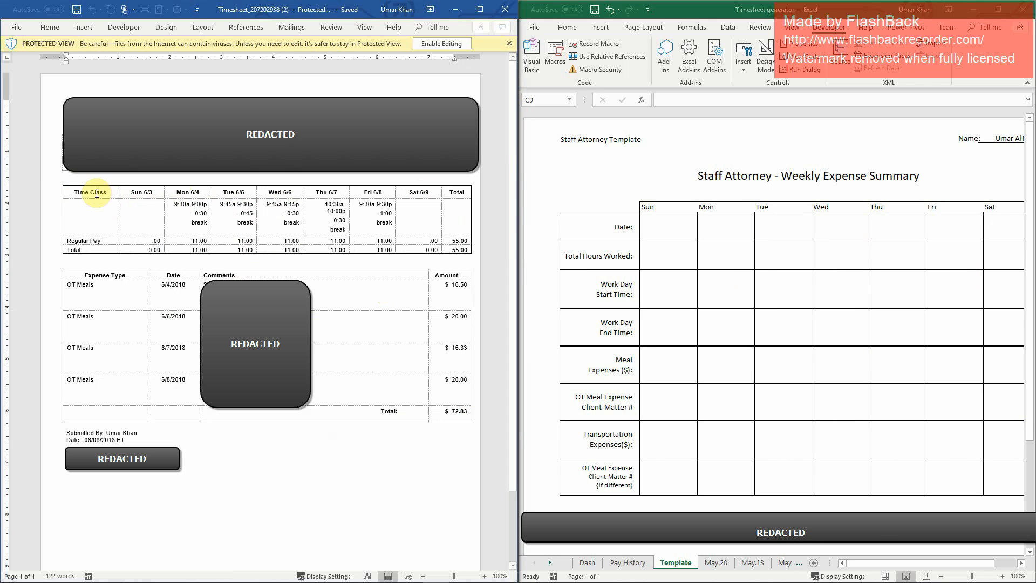
Step: Copy the time table and the expense table from the downloaded Word document
drag(74, 195, 462, 419)
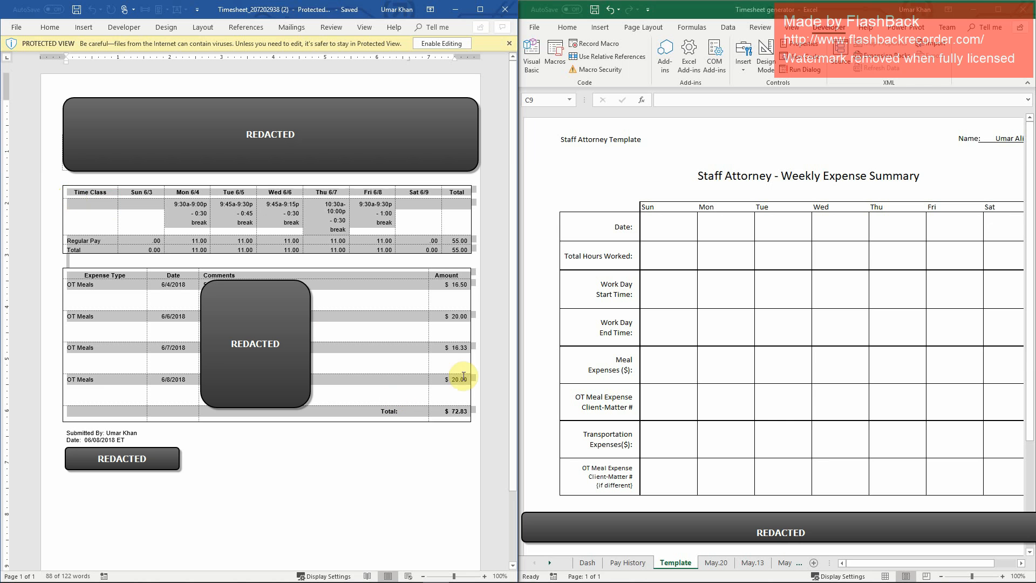
right_click(280, 208)
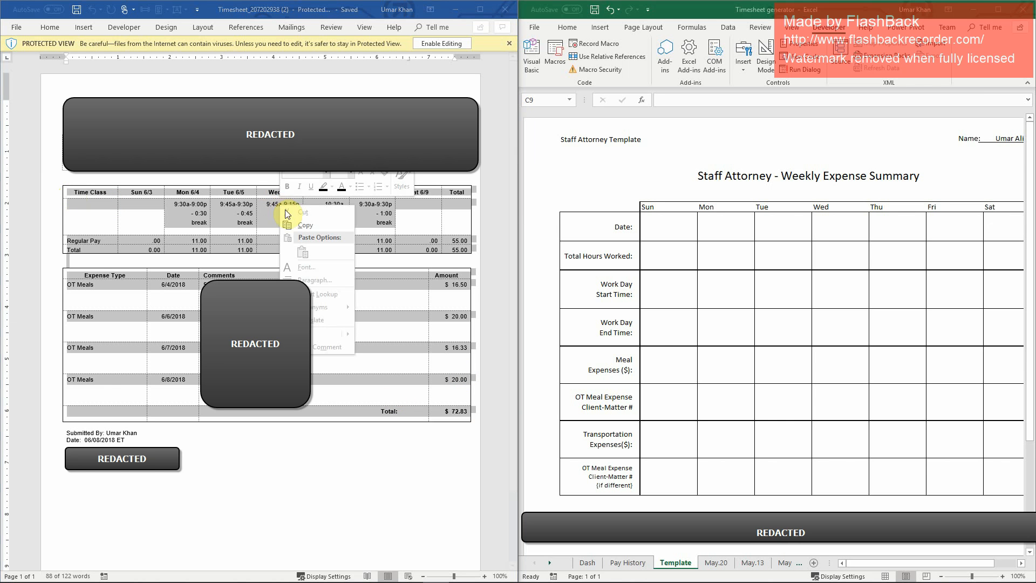
click(296, 222)
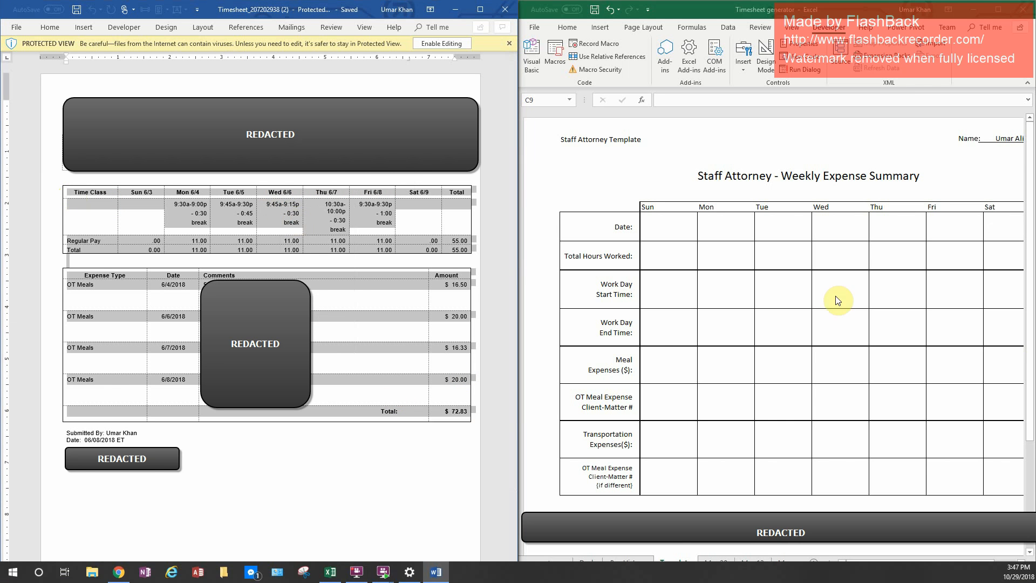
Step: Switch to the Excel workbook and paste the copied tables into cell A1 of the Dash sheet, matching destination formatting
click(587, 562)
click(615, 227)
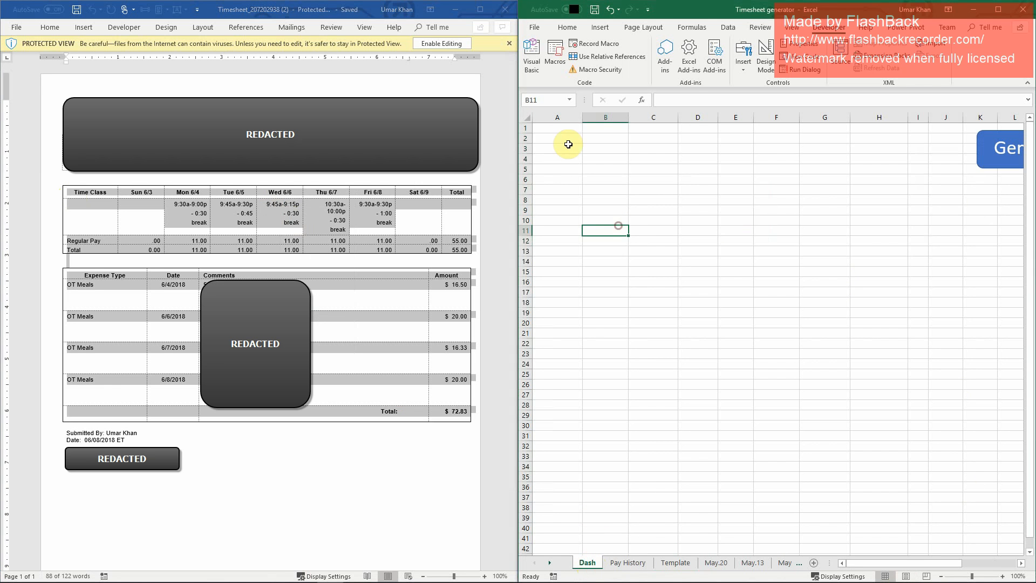
click(559, 126)
right_click(558, 126)
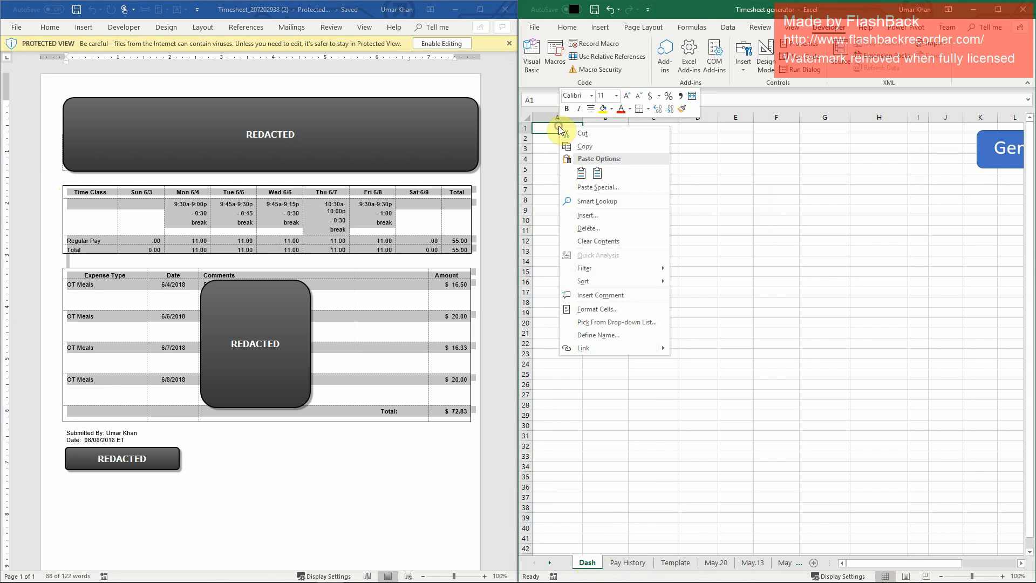
click(595, 173)
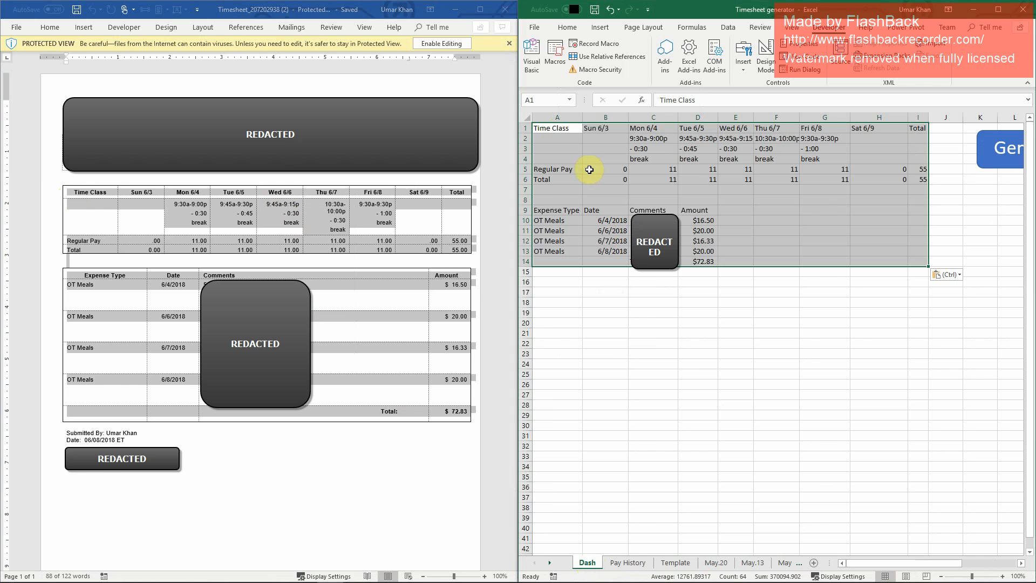
Step: Maximize the workbook window and run Generate Timesheet on the pasted data in the Dash sheet
click(997, 10)
click(462, 251)
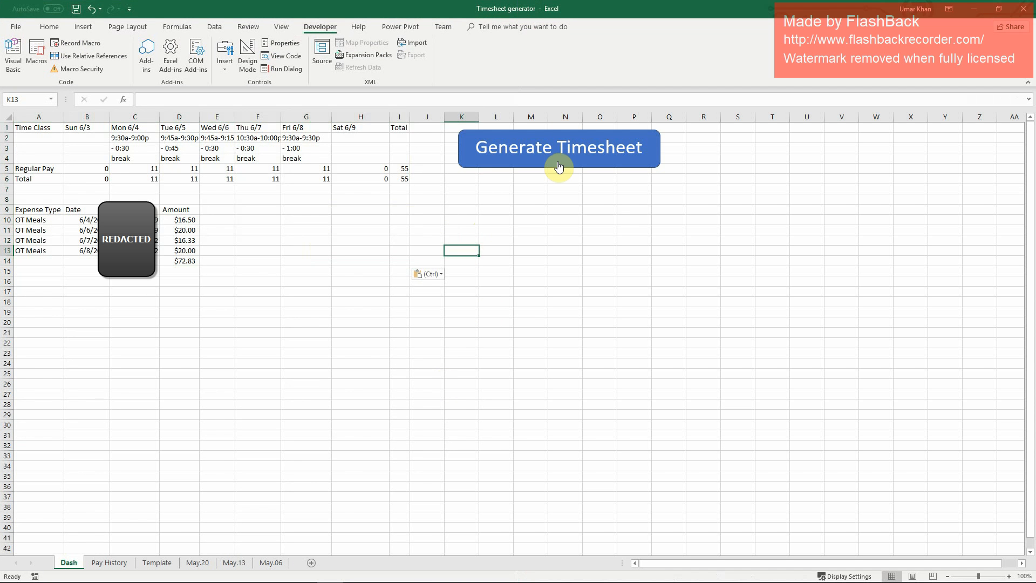
click(557, 161)
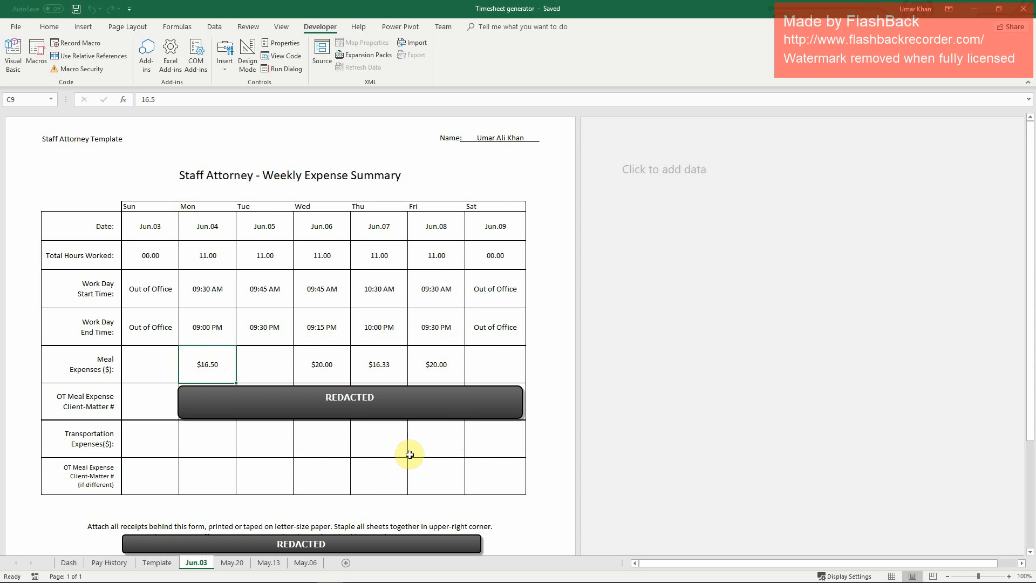
Step: Examine the Pay History sheet's weekly hours chart, weekly table, YTD adjustment columns, and income and average hours summaries
click(125, 563)
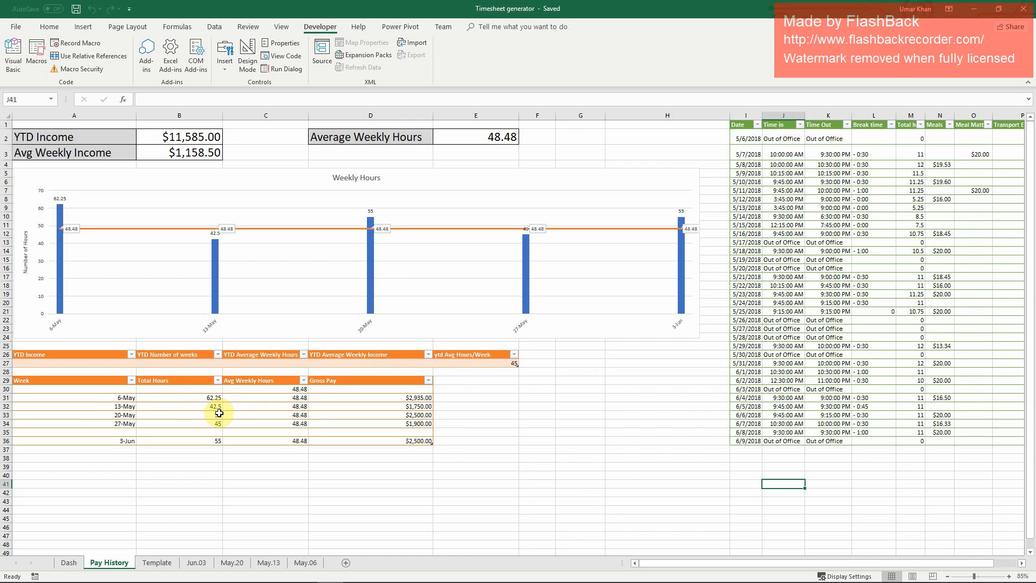
click(175, 414)
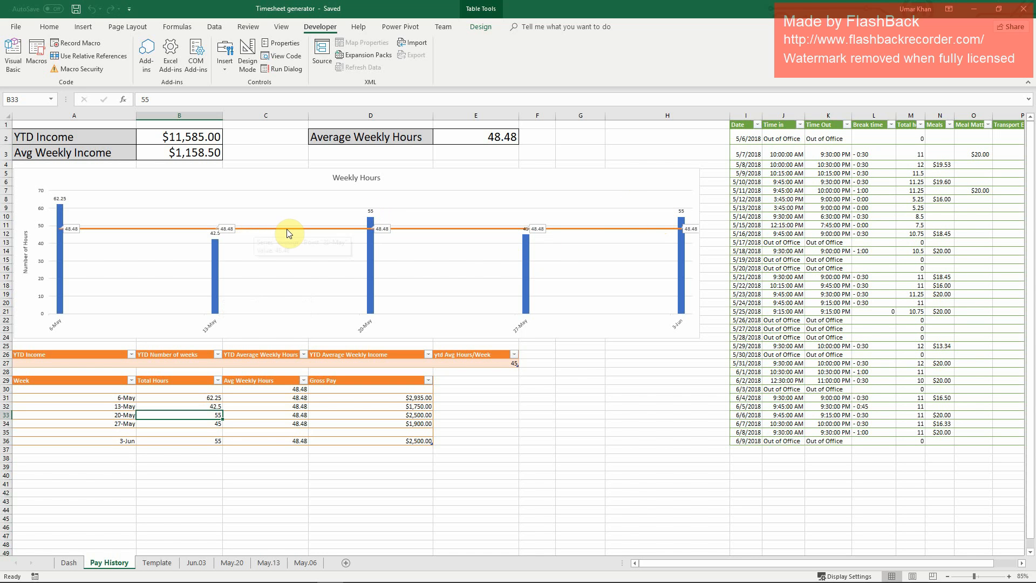
mouse_move(289, 231)
click(76, 358)
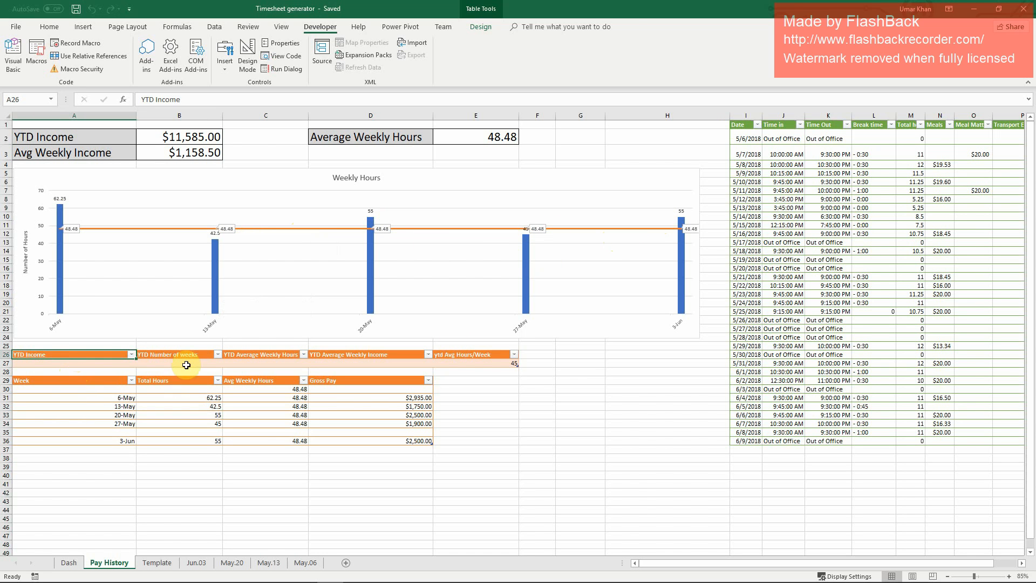
click(181, 355)
click(270, 357)
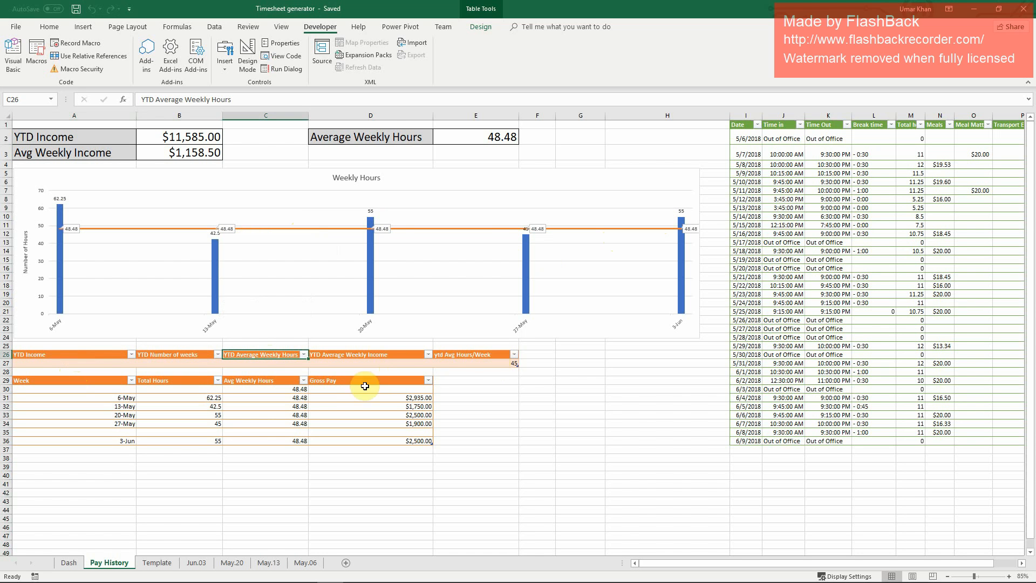
click(174, 357)
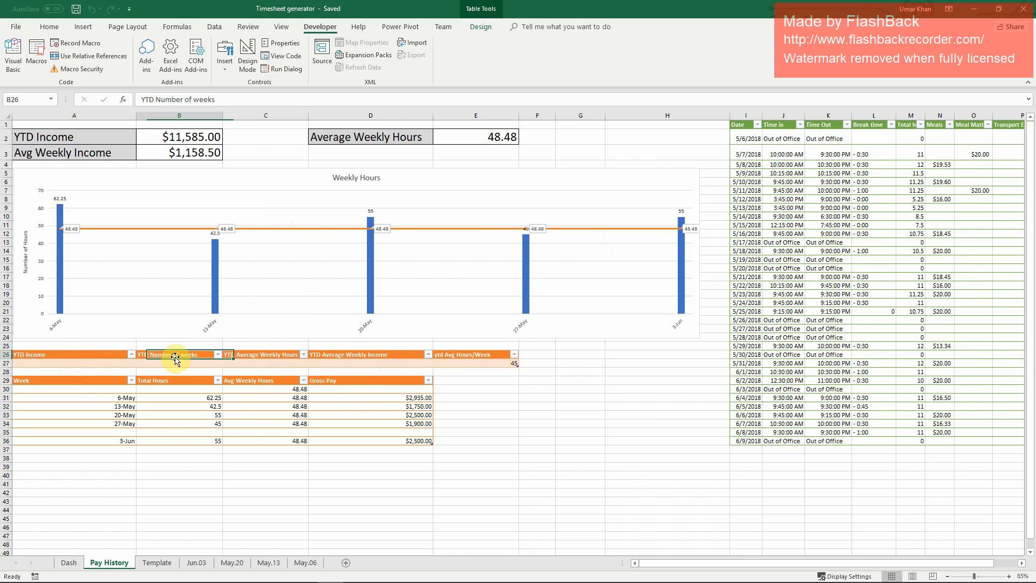
click(86, 361)
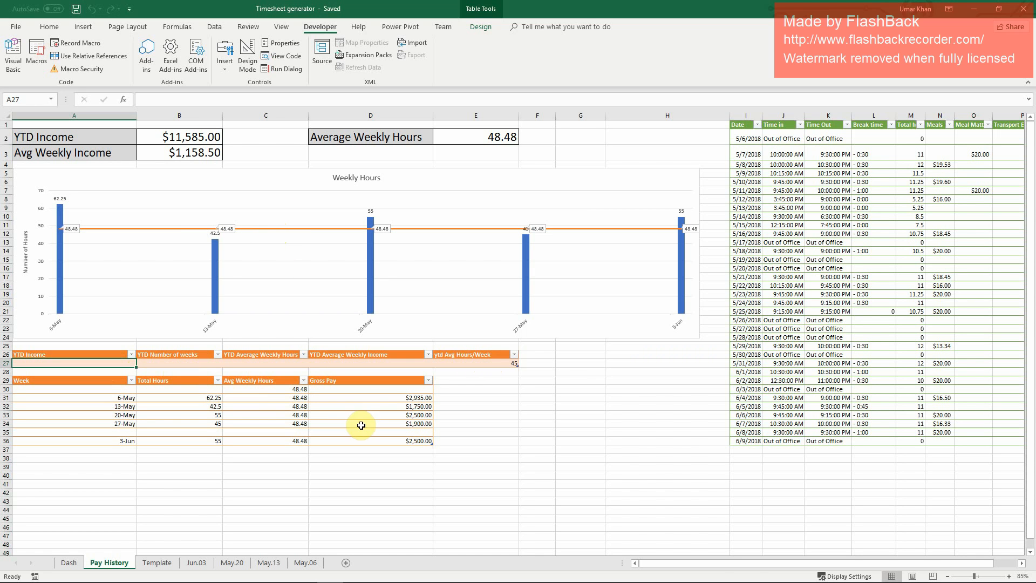
drag(92, 132, 179, 158)
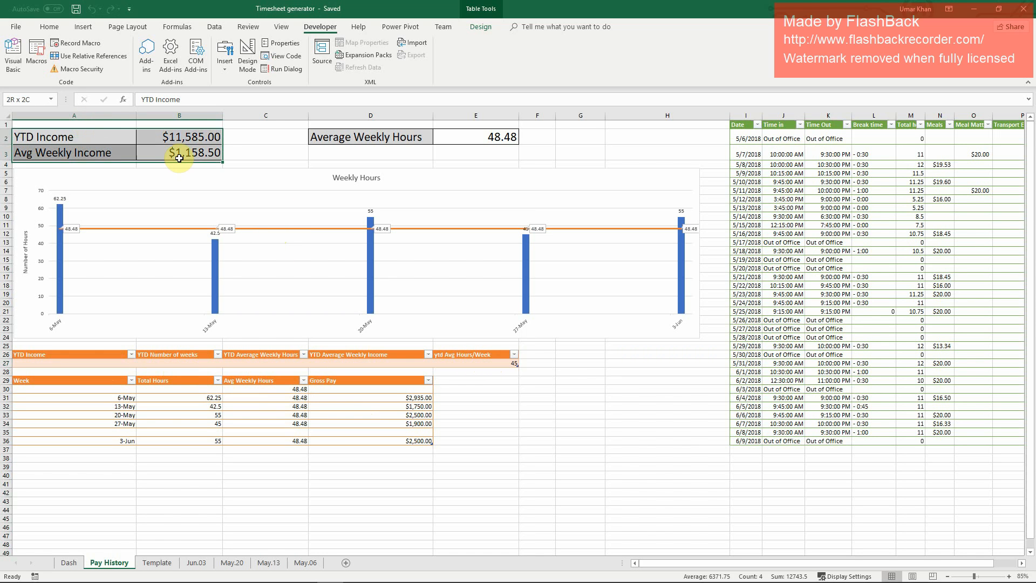
click(375, 135)
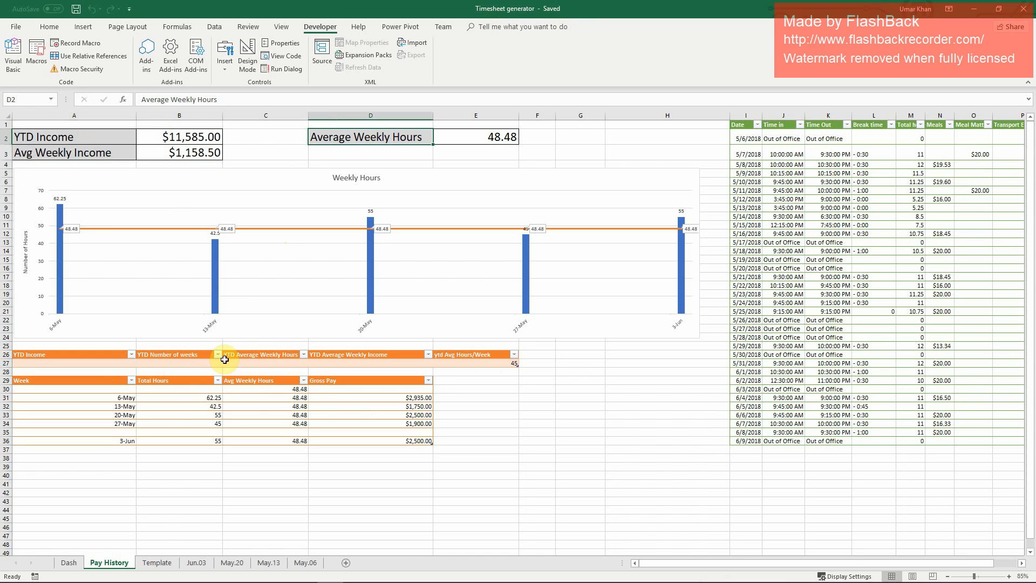
Step: Enter 60,000 as the YTD Income adjustment in cell A27, and check the YTD Income formula in B2
click(95, 362)
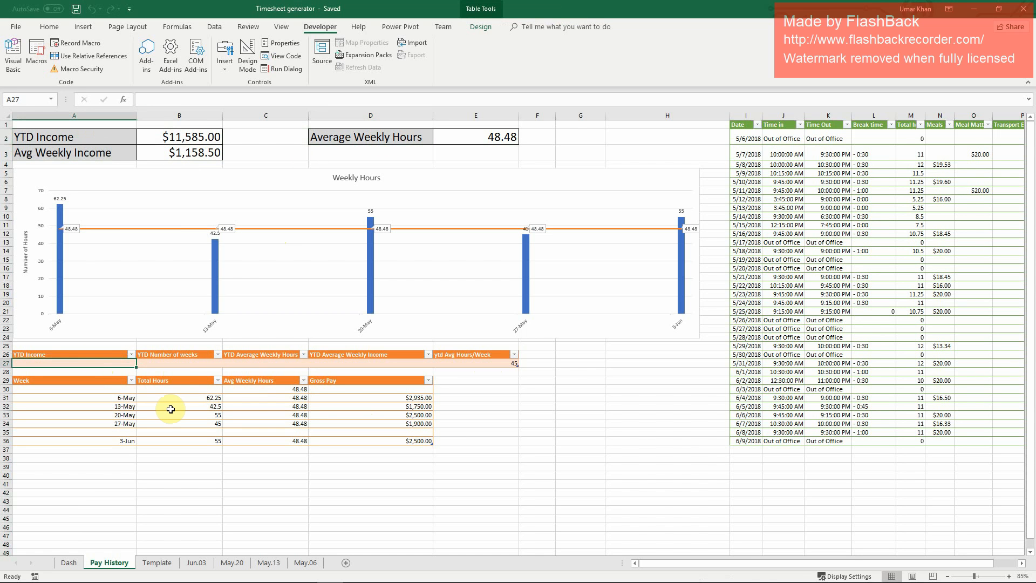
text(60,000)
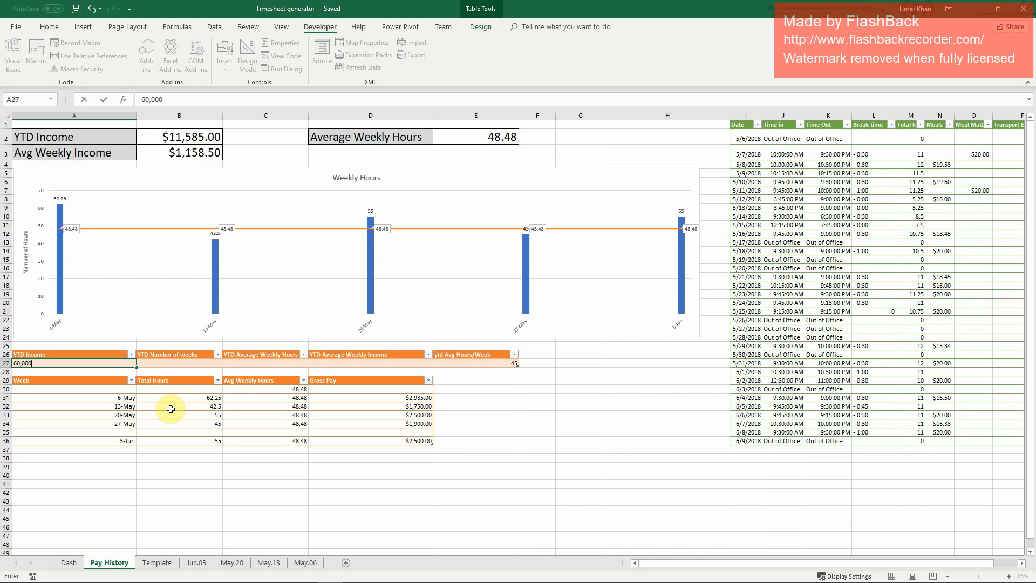
key(Tab)
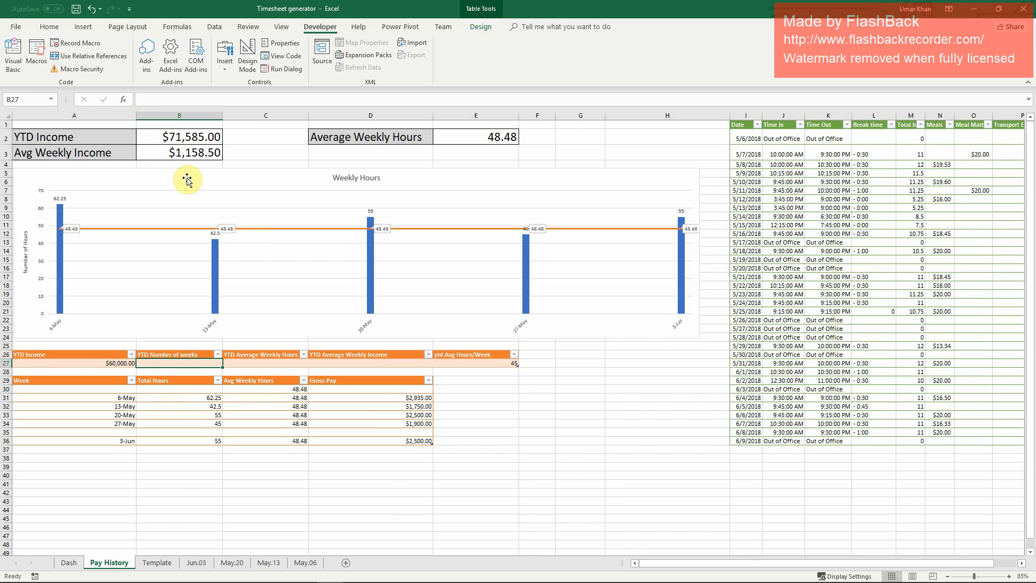
click(194, 138)
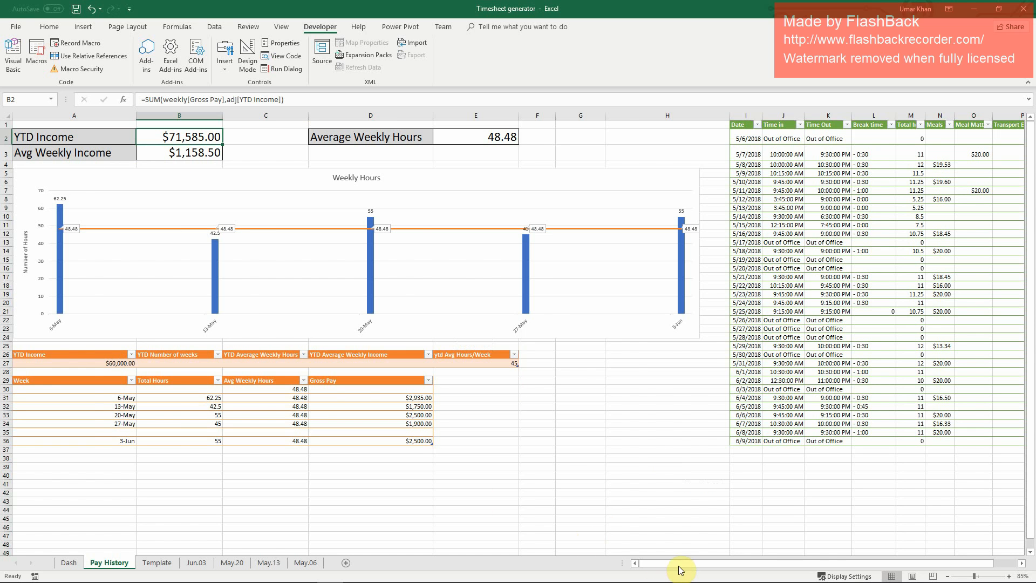
drag(678, 563, 657, 551)
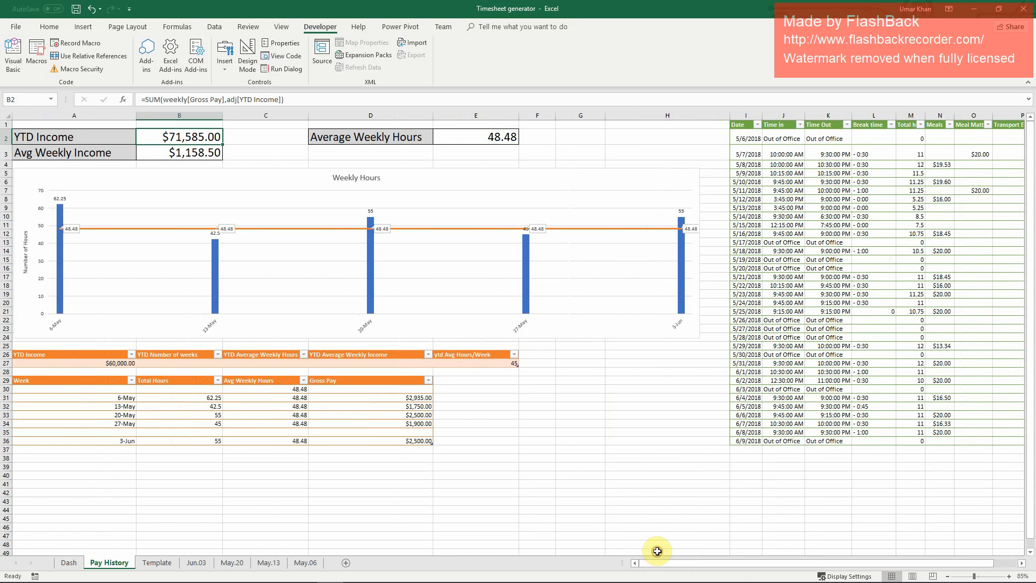